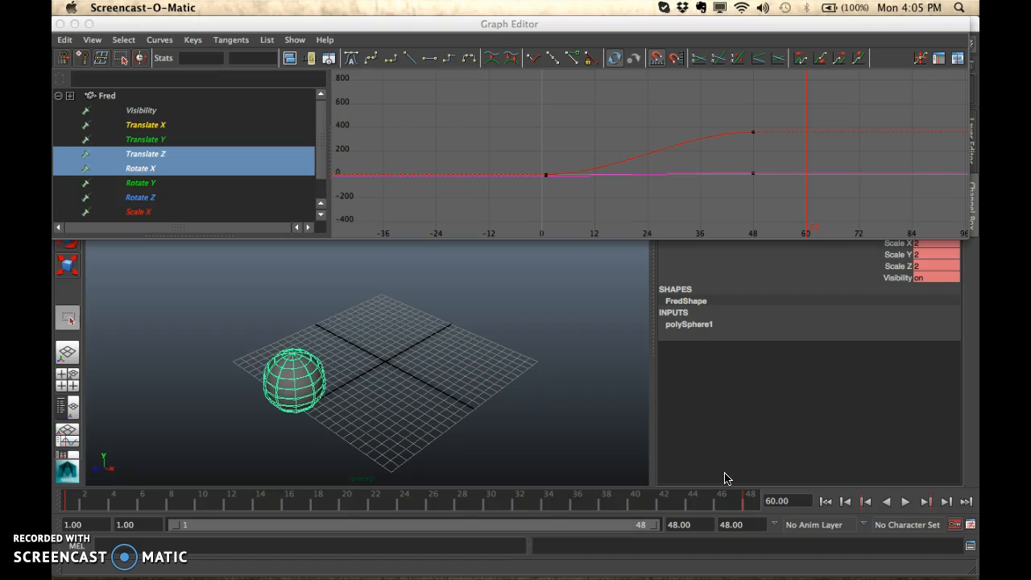
Play the animation, then copy Fred's complete Translate Z and Rotate X curves in the Graph Editor
click(906, 503)
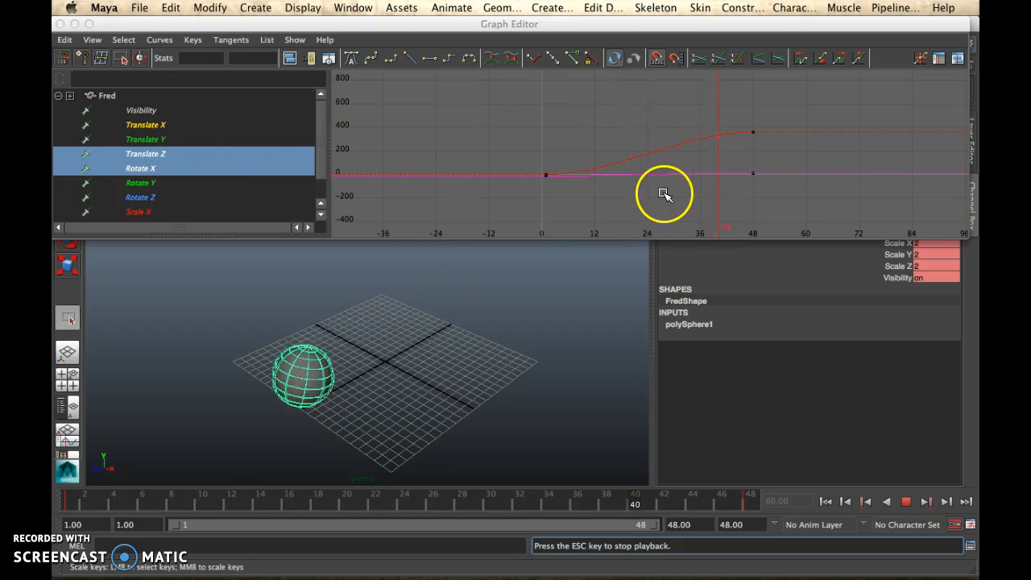
scroll(663, 196, up, 2)
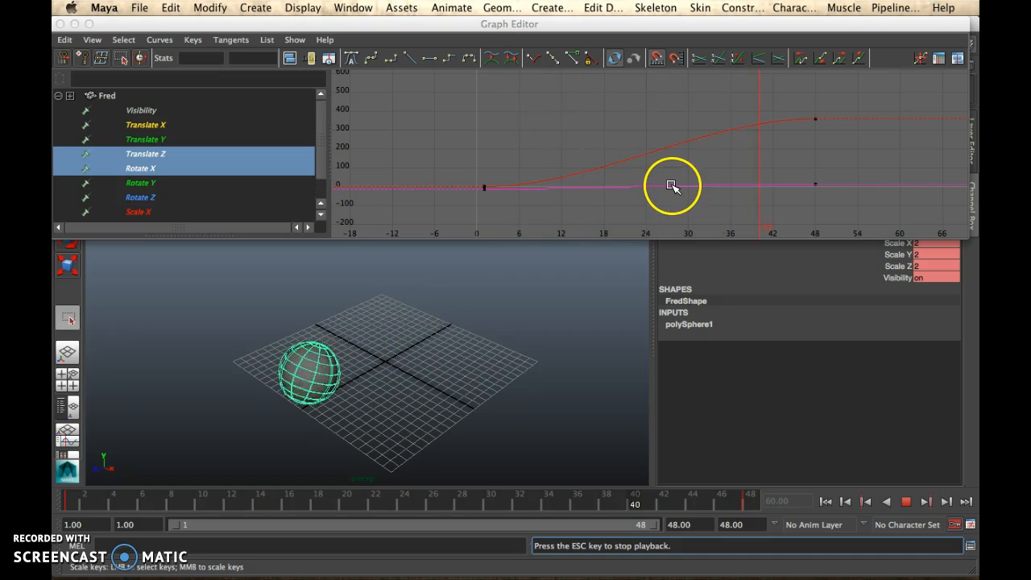
click(671, 186)
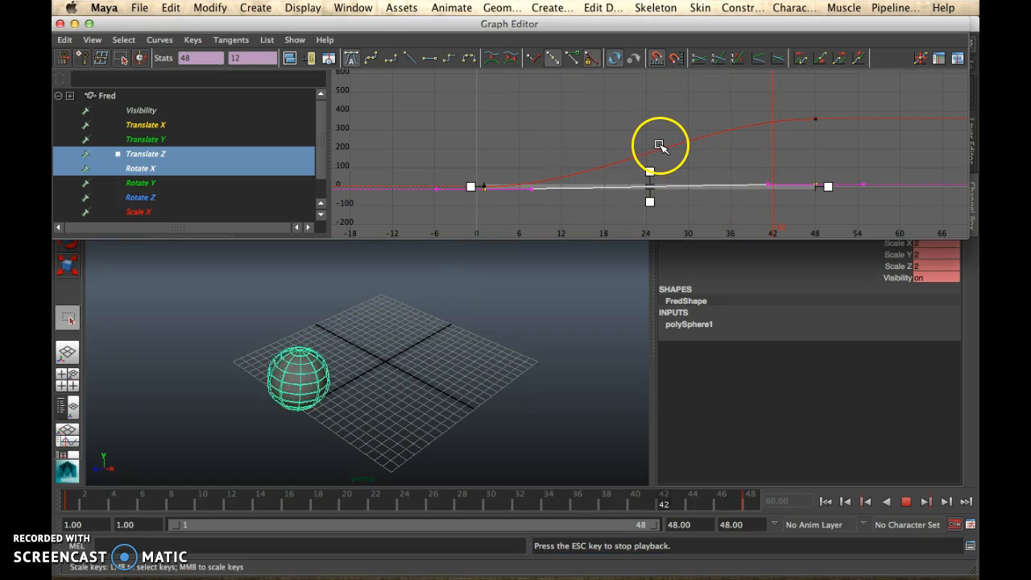
shift+click(660, 151)
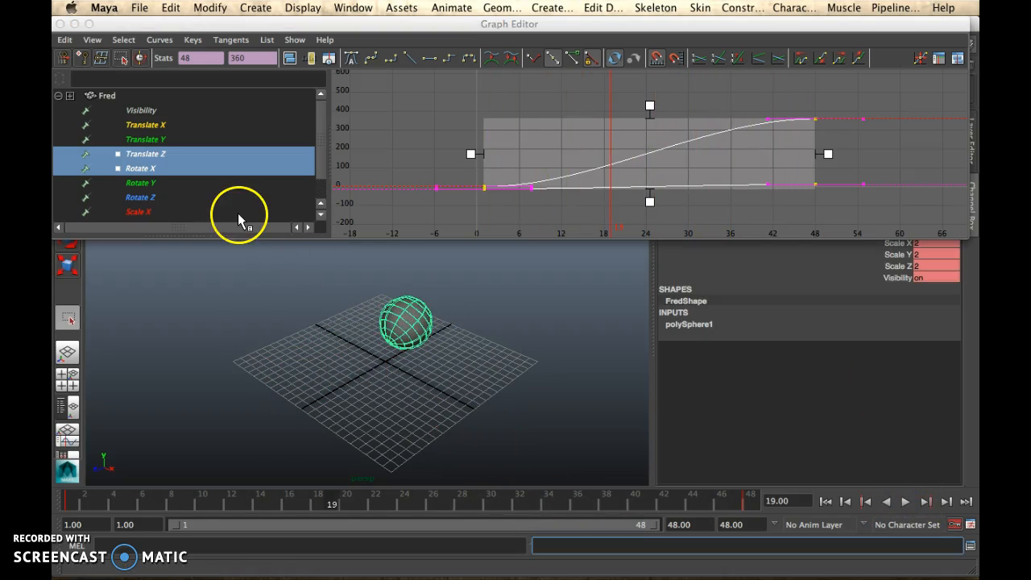
click(64, 40)
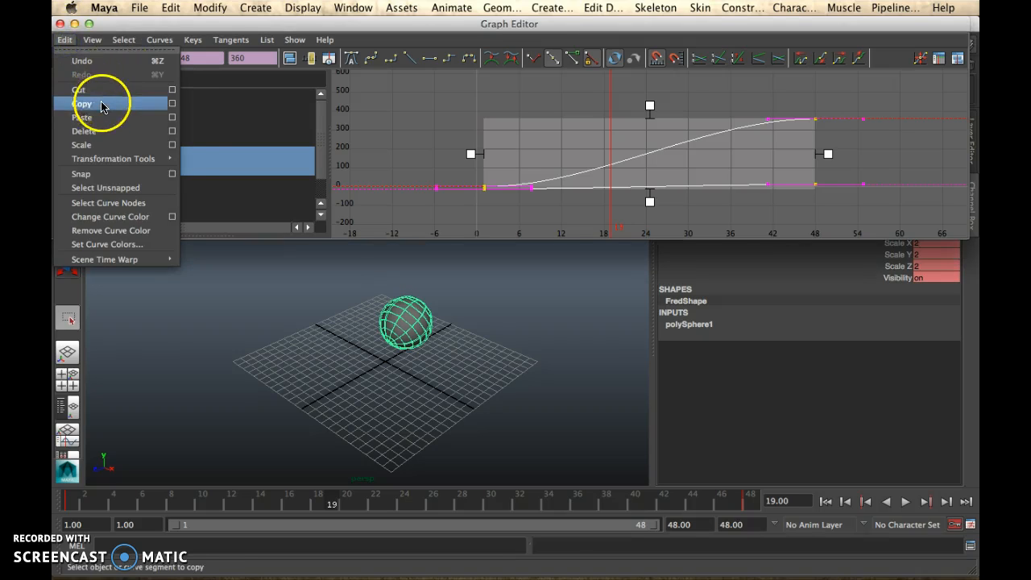
click(103, 104)
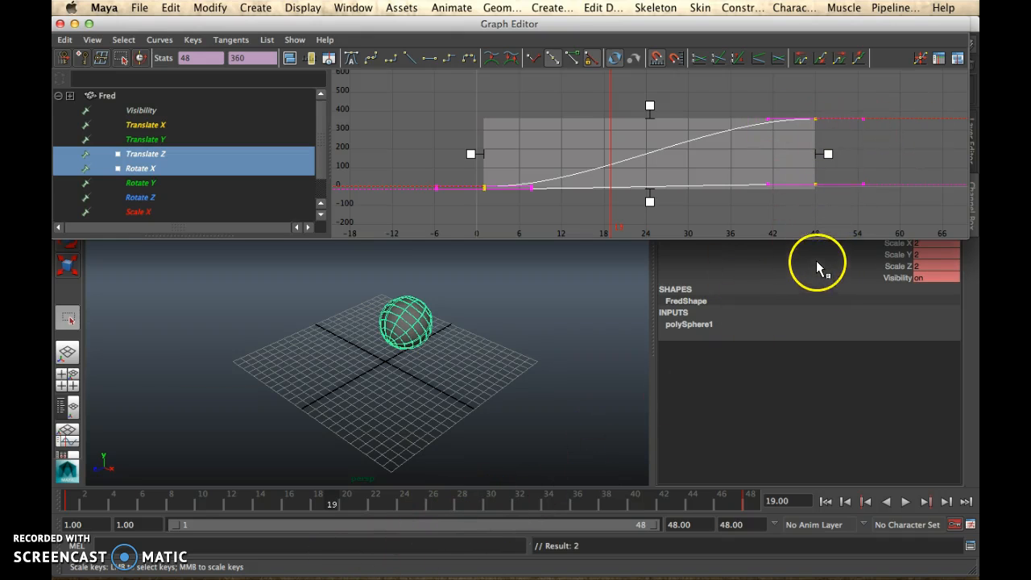
Set the animation end time to frame 96 and extend the playback range to frame 96
double_click(730, 525)
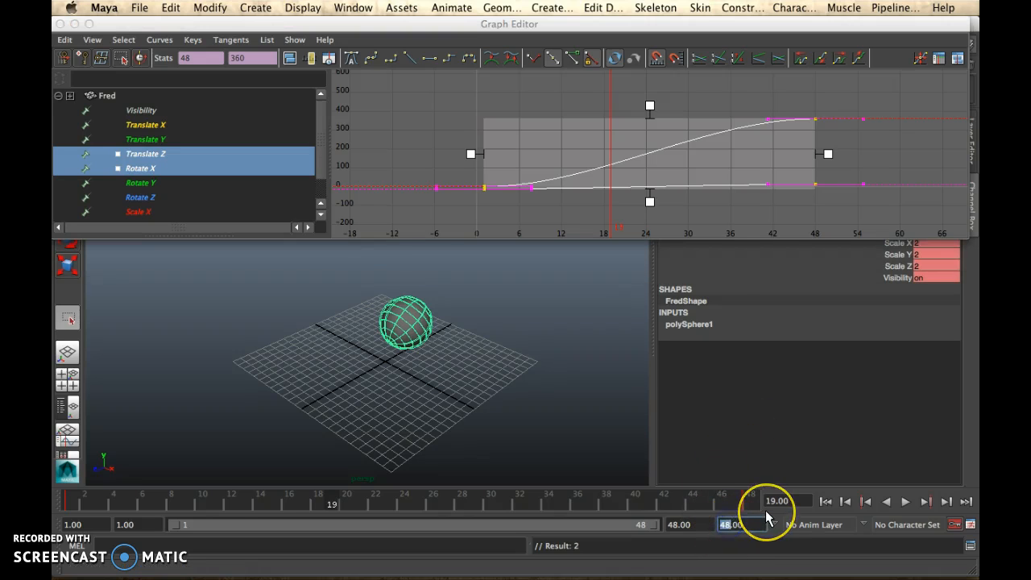
text(96)
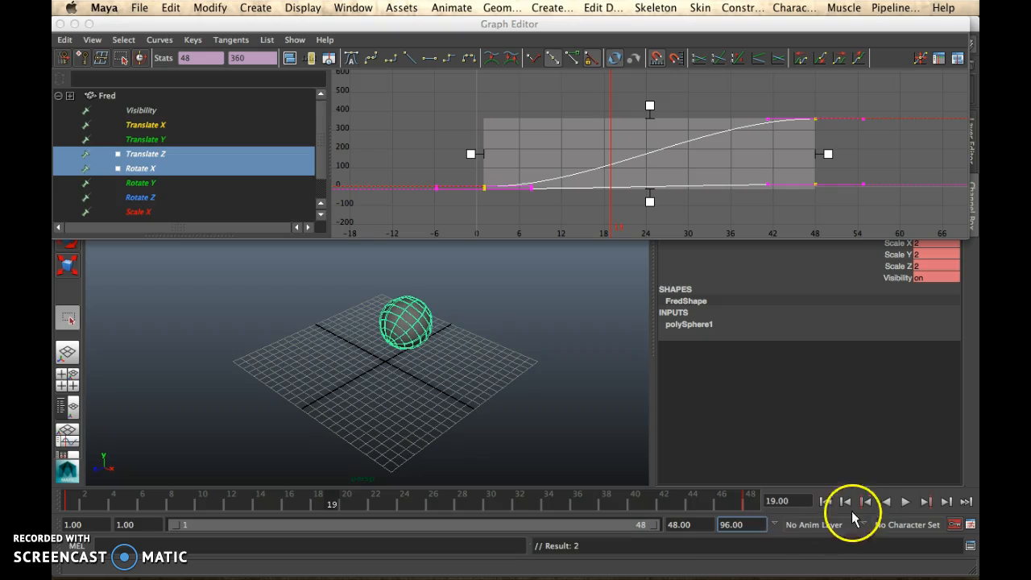
click(665, 554)
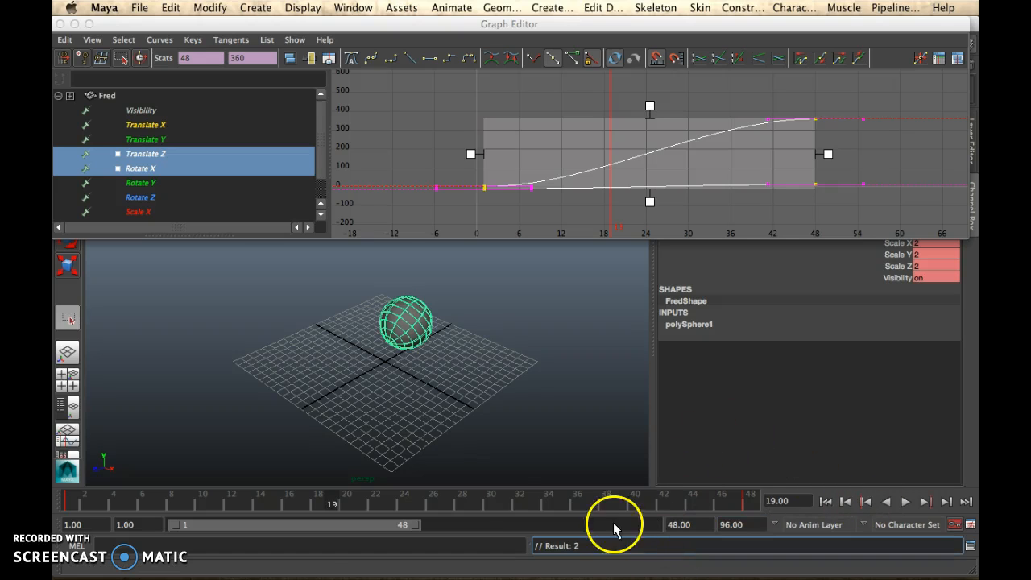
drag(412, 524, 687, 552)
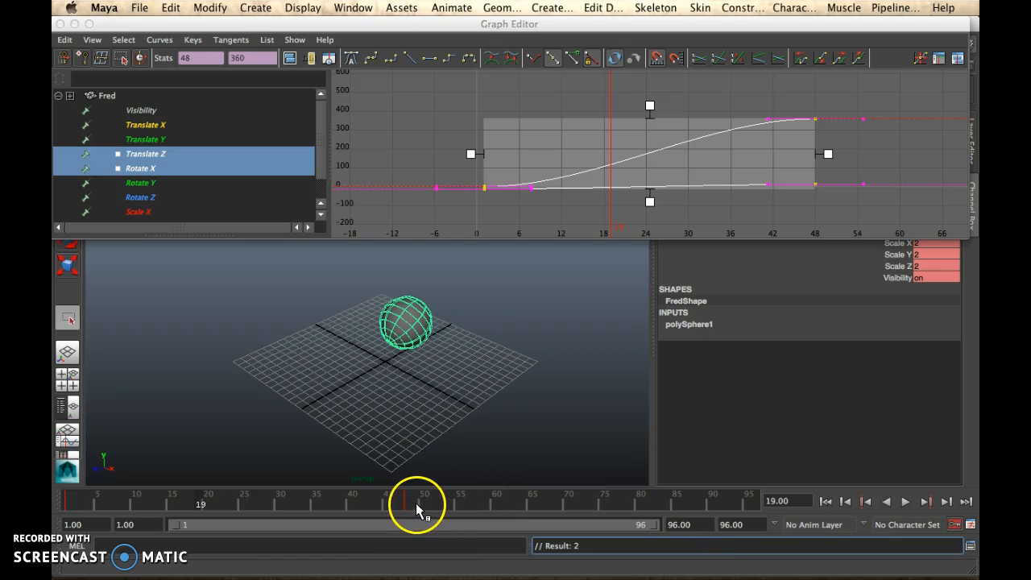
Paste the copied keys at frame 50 using the Insert method, with Preserve adjustment and Connect turned off
click(419, 503)
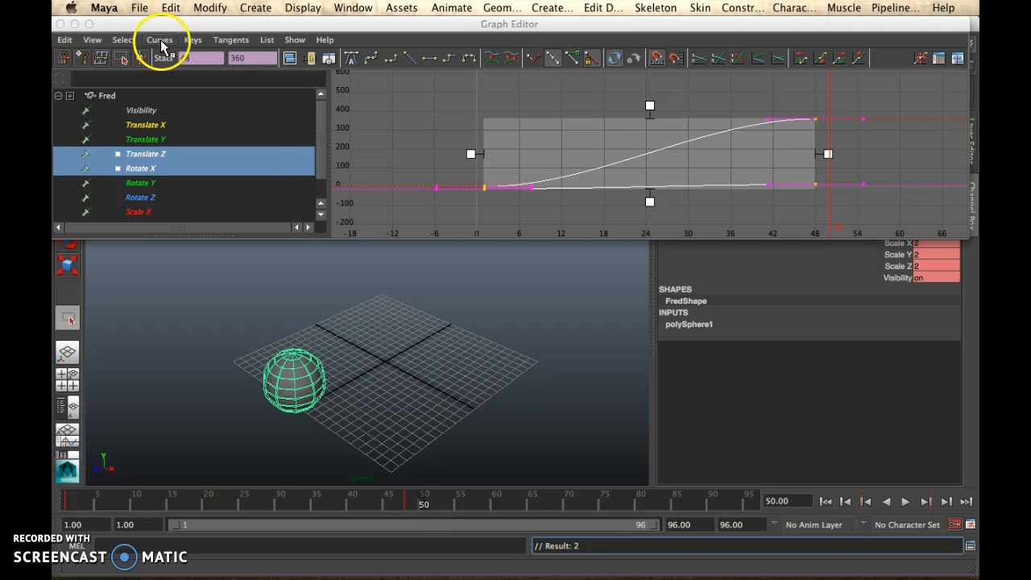
click(64, 41)
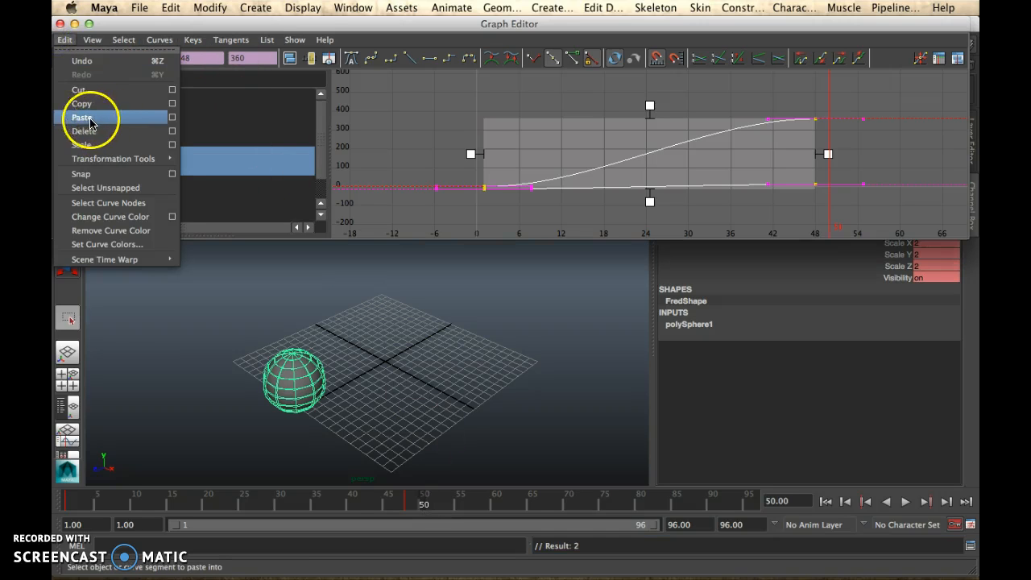
click(173, 120)
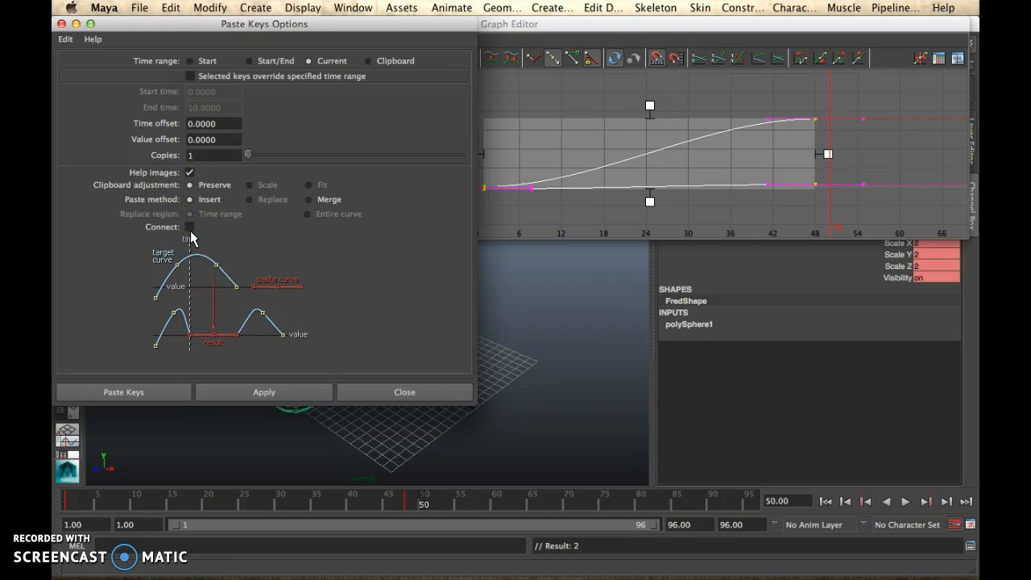
click(157, 228)
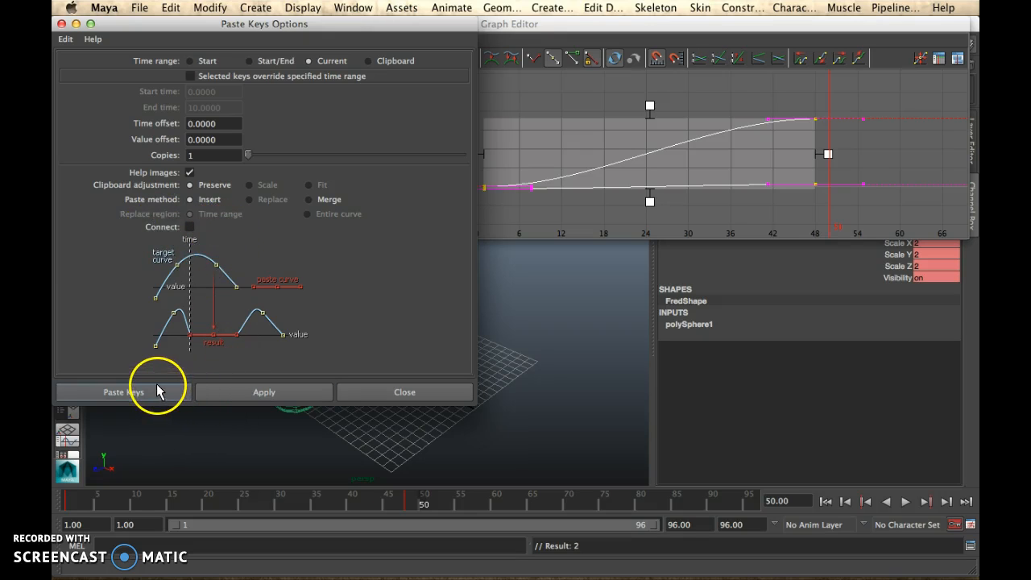
click(124, 392)
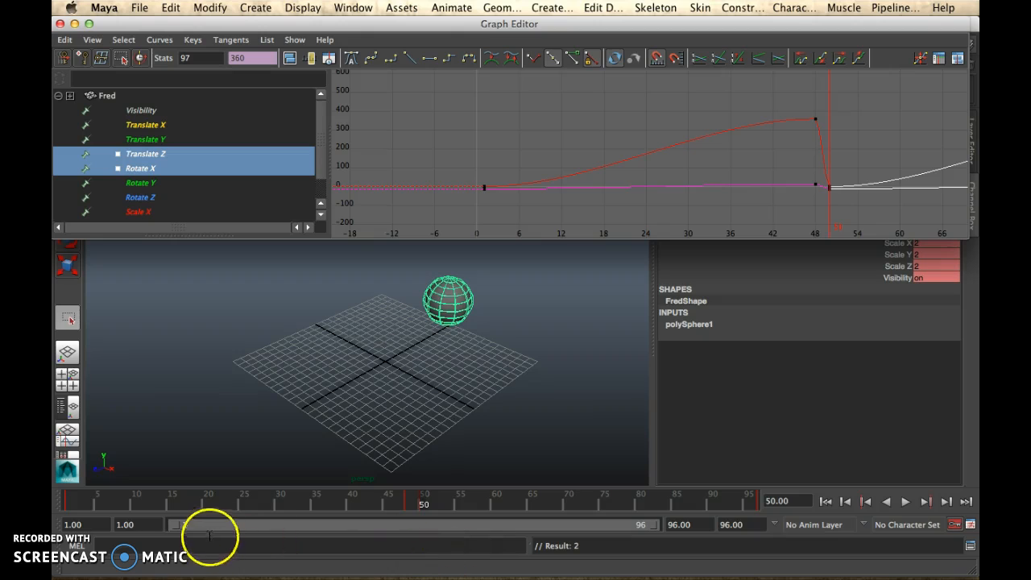
Play back the animation with the pasted keys and undo the paste
key(a)
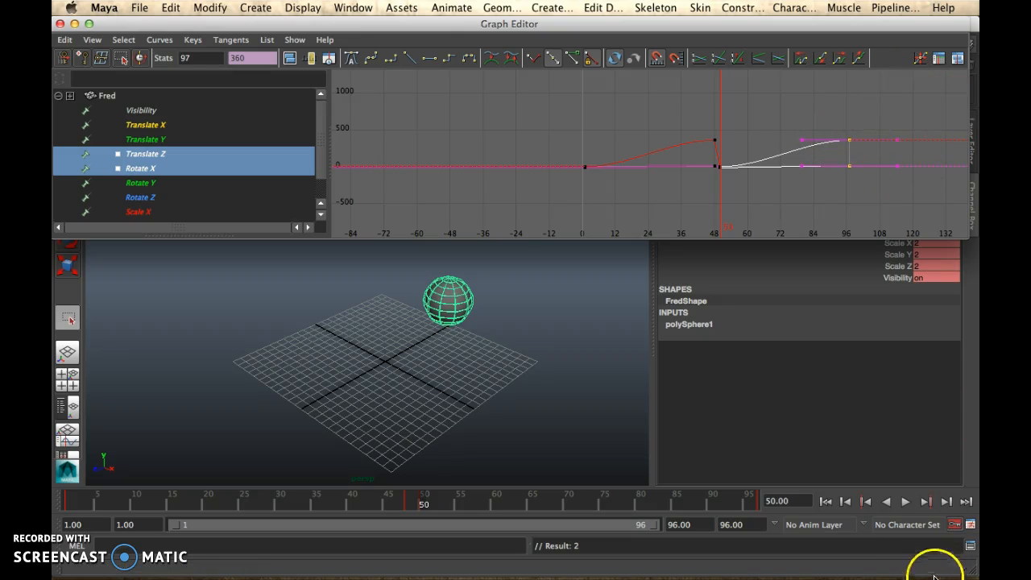
click(904, 502)
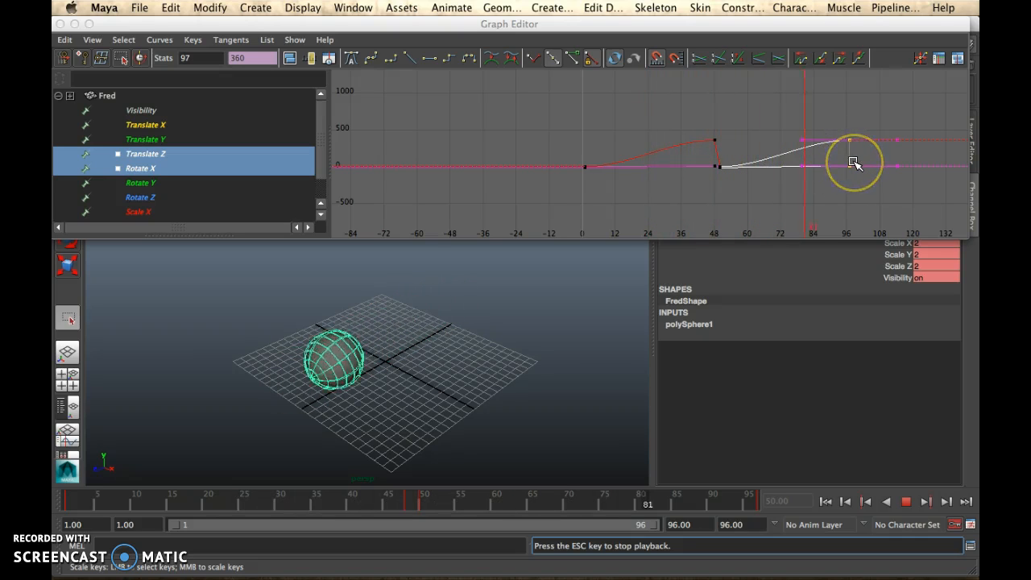
click(903, 501)
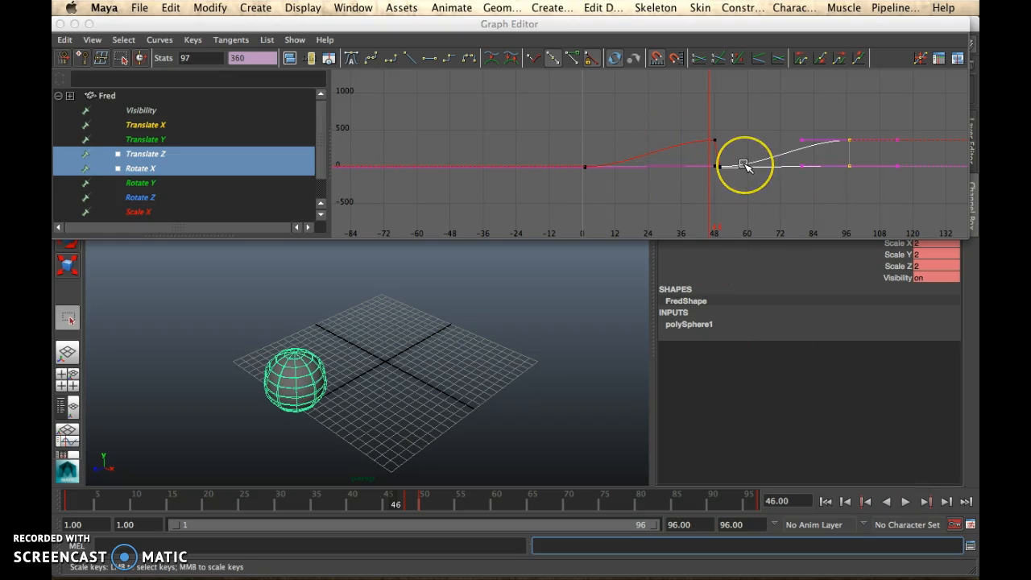
click(698, 176)
key(super+z)
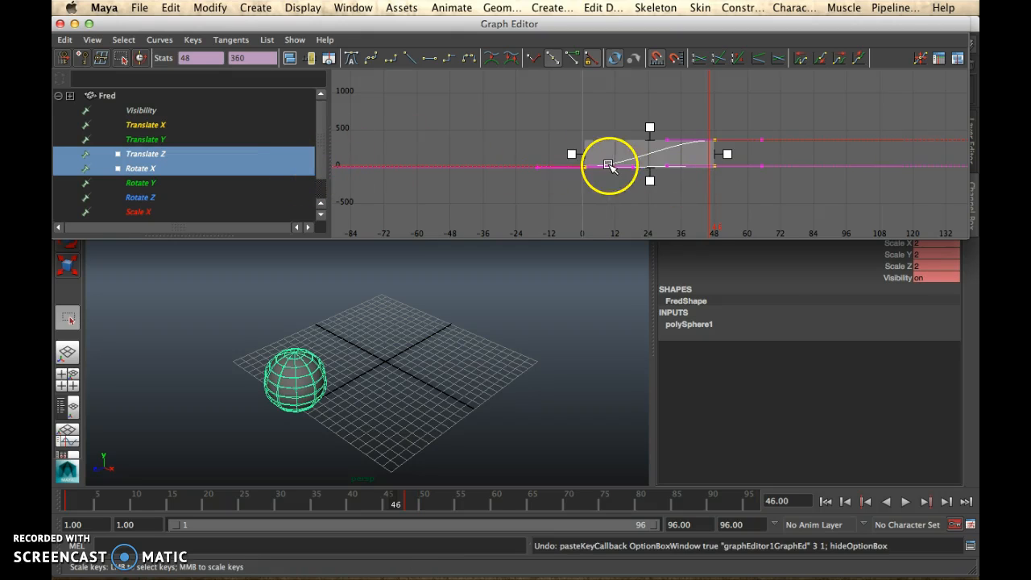
Select the whole Translate Z and Rotate X curves again and copy their keys
key(f)
click(628, 208)
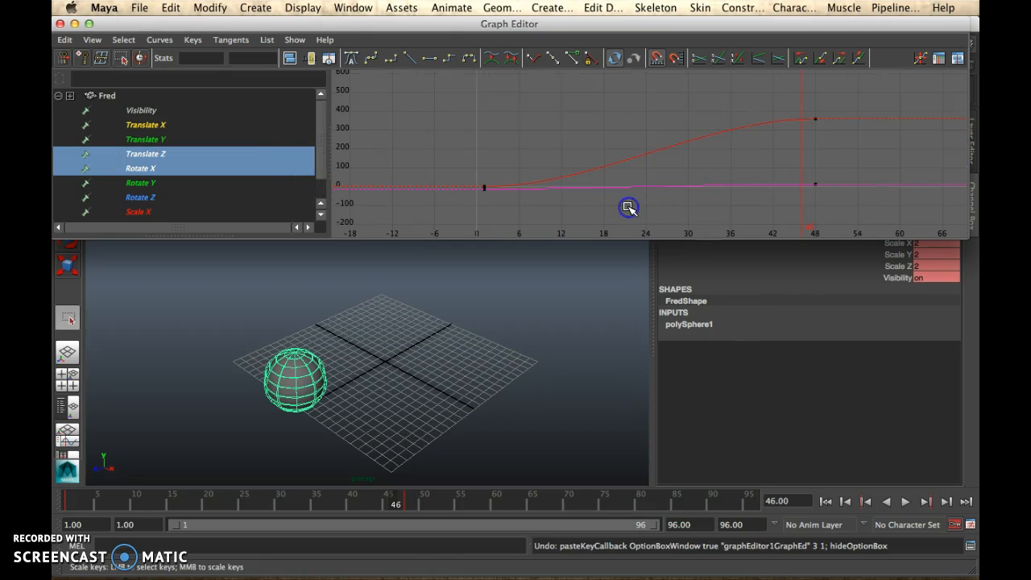
click(640, 187)
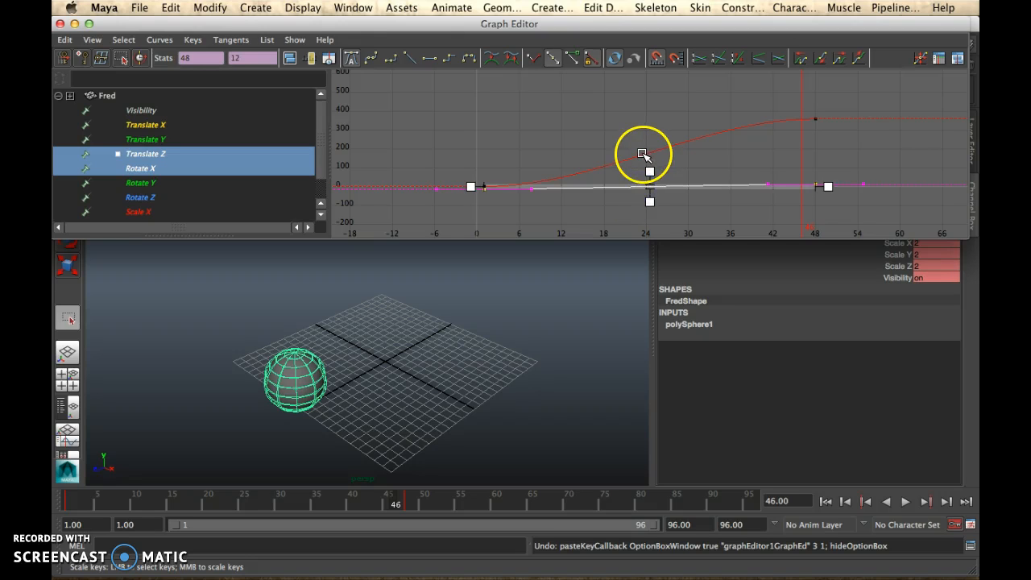
shift+click(642, 153)
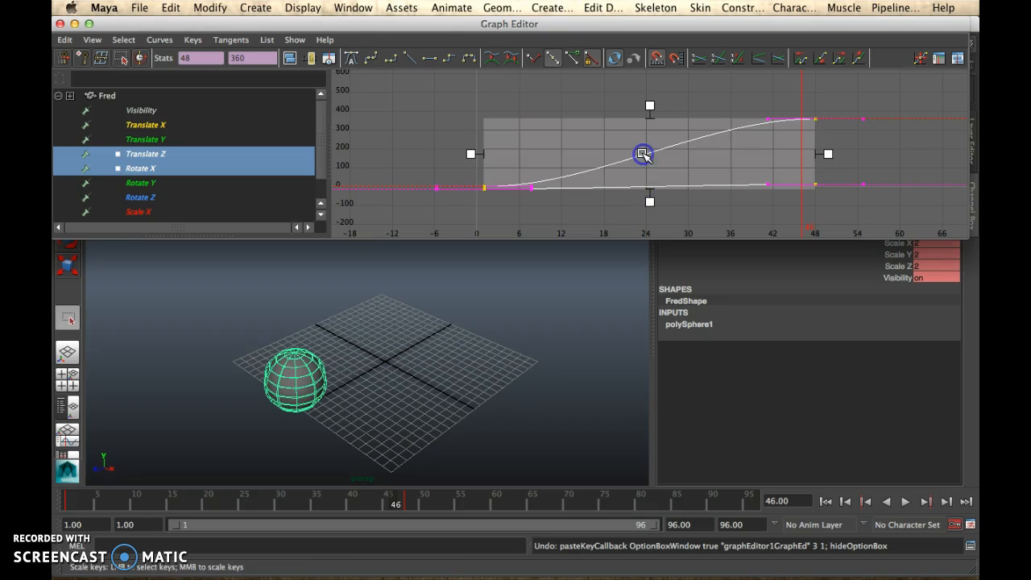
click(64, 39)
click(92, 103)
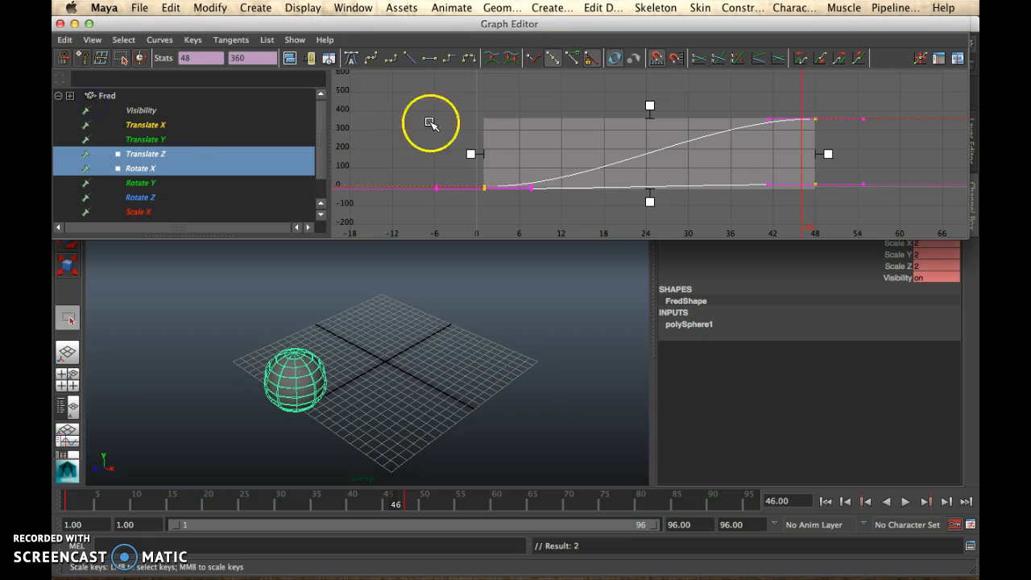
Paste the copied keys at frame 50 with the Connect option enabled and play back the animation
drag(429, 509, 424, 506)
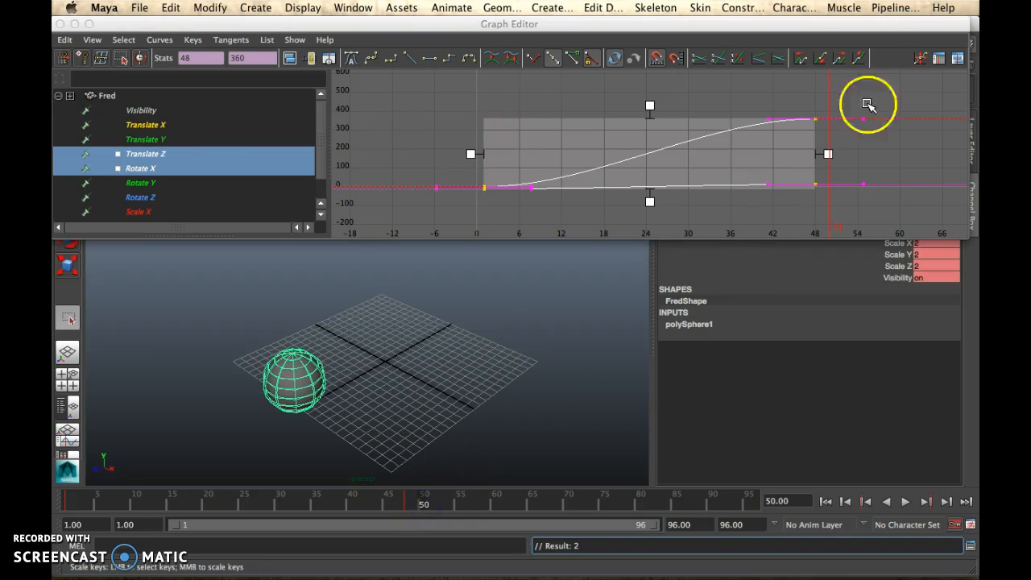
click(64, 40)
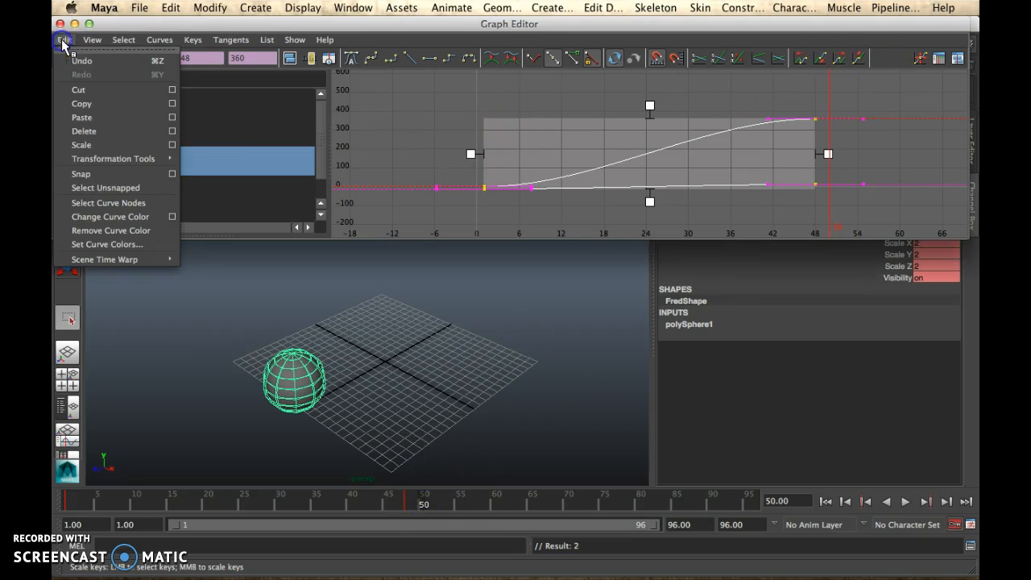
click(172, 118)
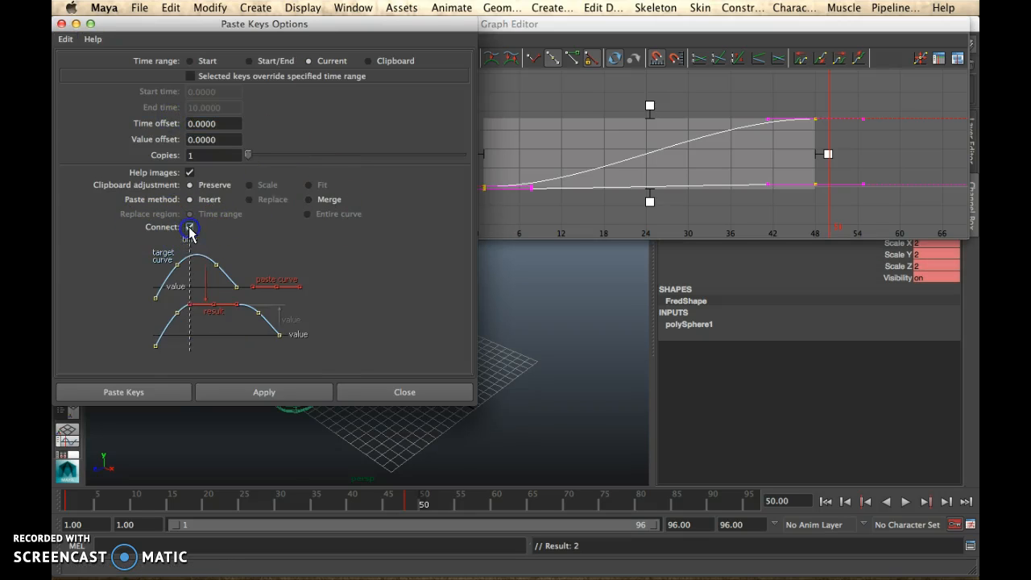
click(149, 387)
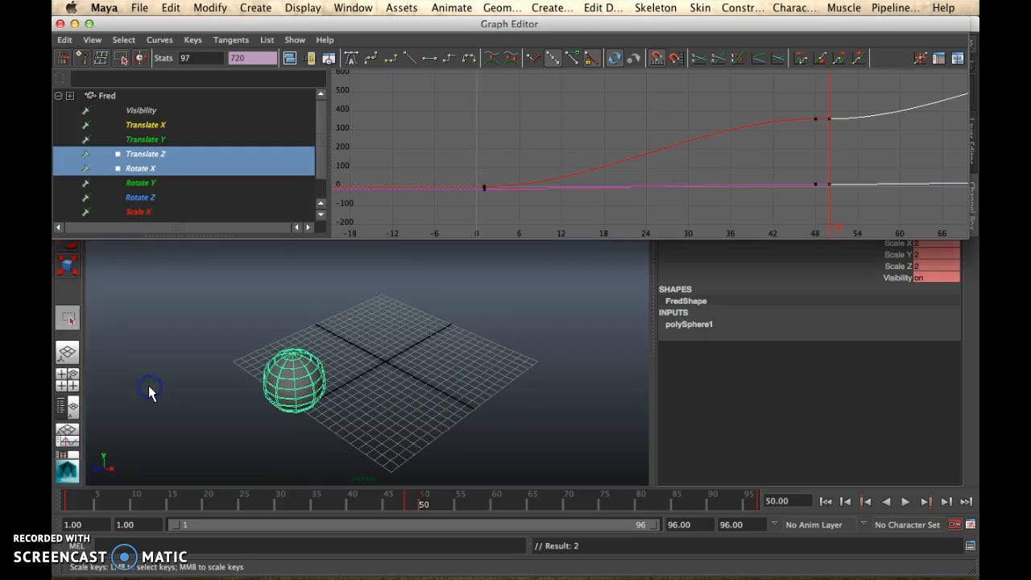
scroll(691, 200, down, 3)
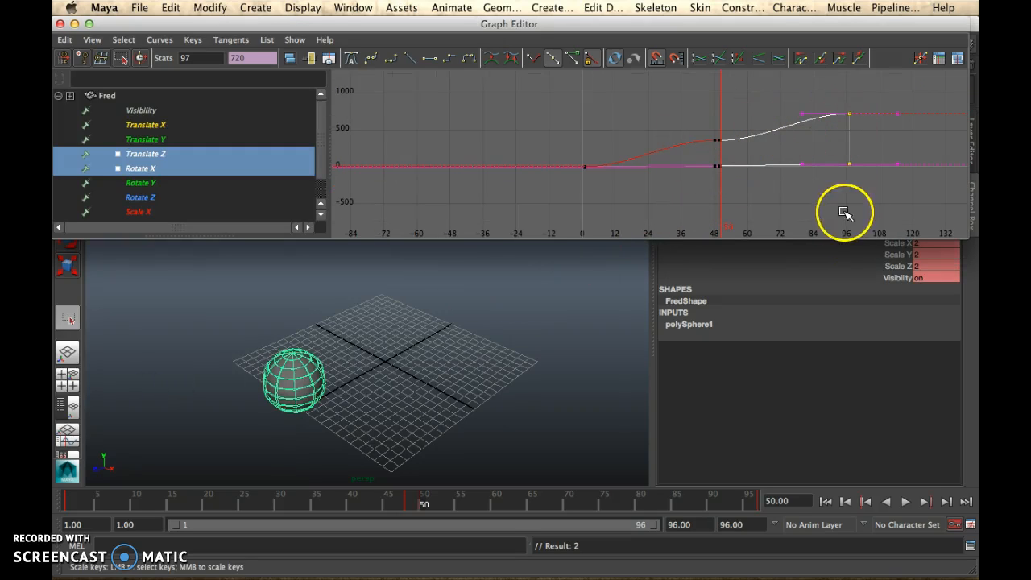
click(905, 501)
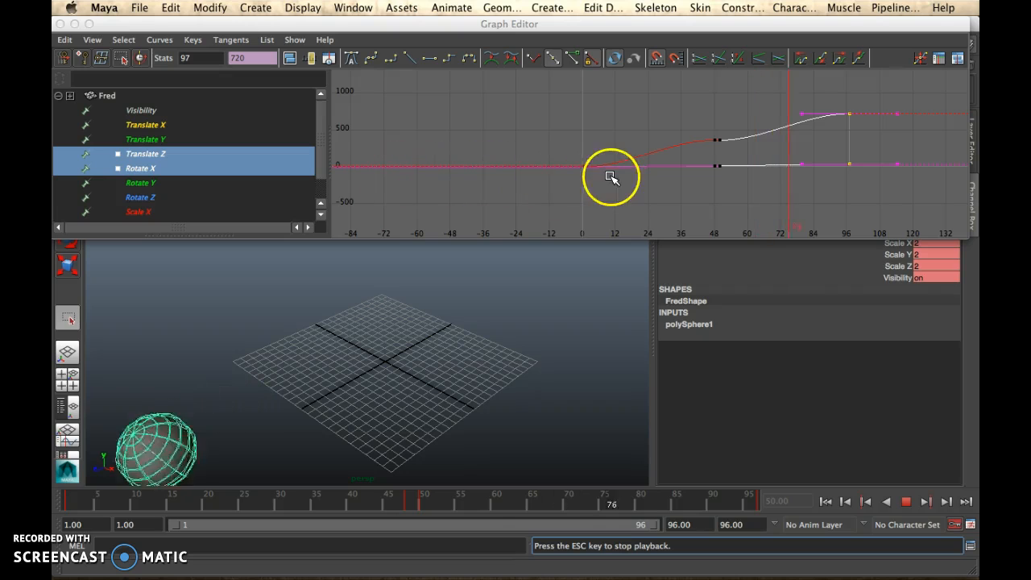
Set the Translate Z and Rotate X curves to Cycle with Offset for pre-infinity and Cycle for post-infinity
click(823, 58)
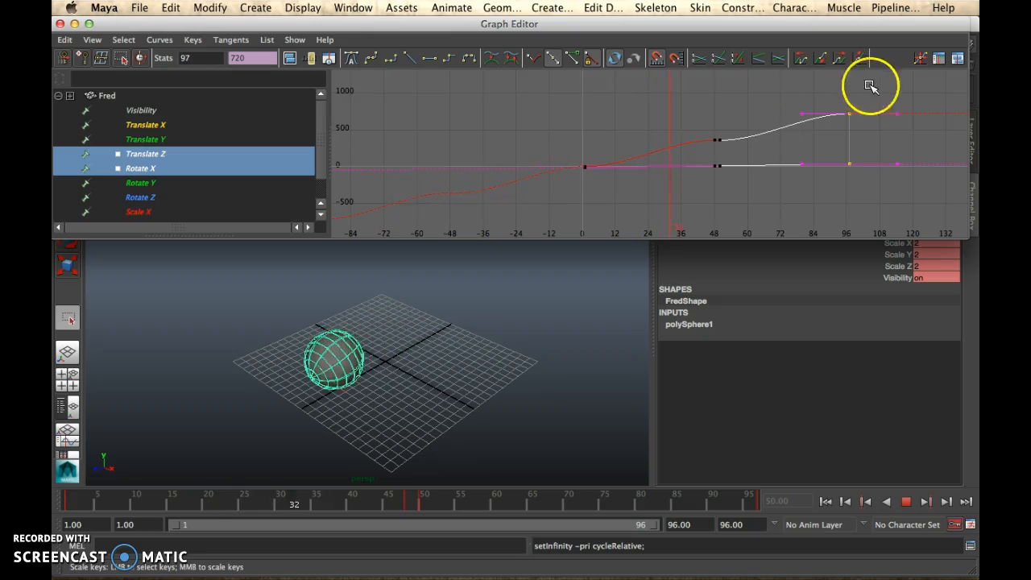
click(840, 59)
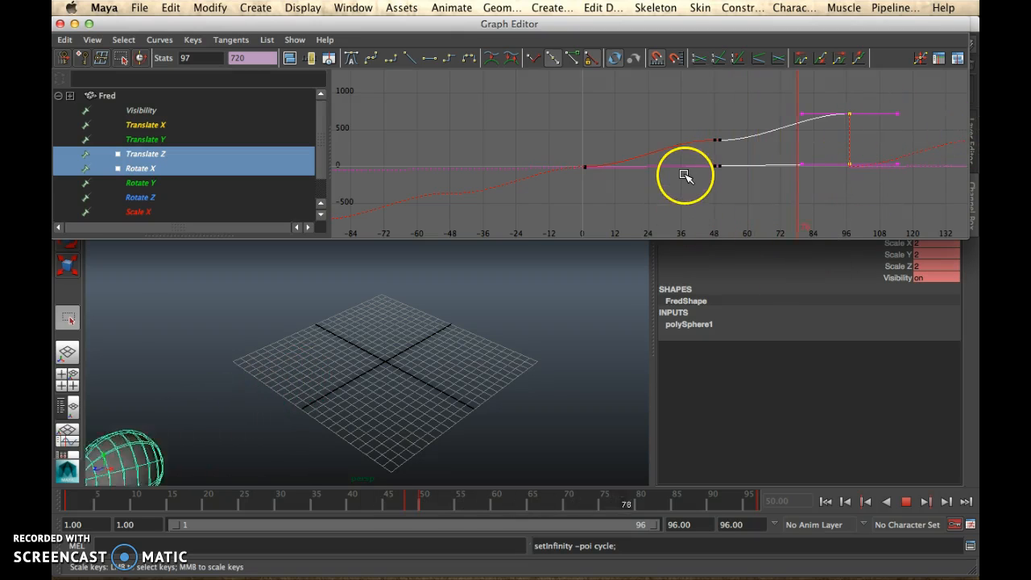
scroll(686, 178, down, 3)
scroll(685, 178, down, 4)
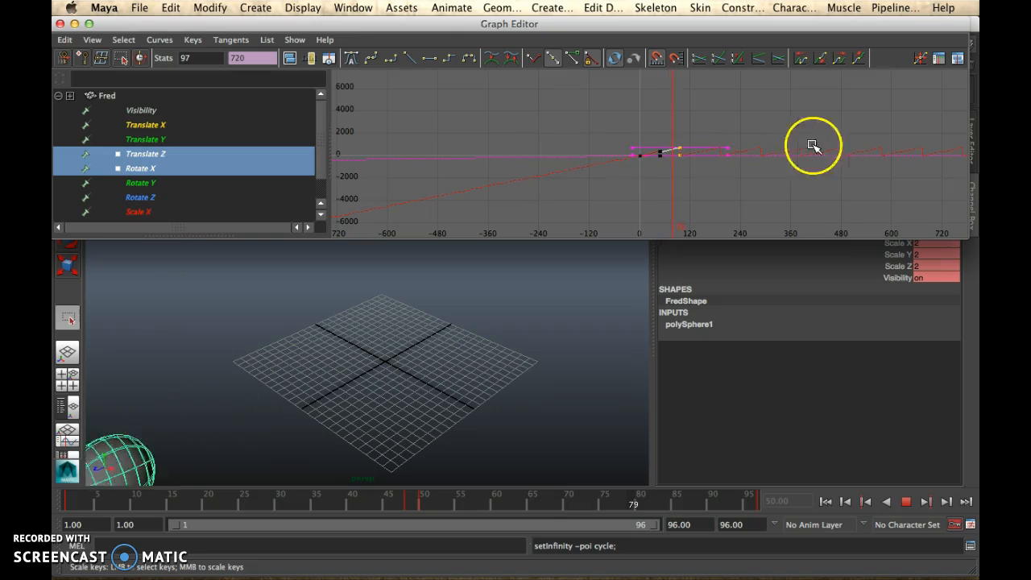